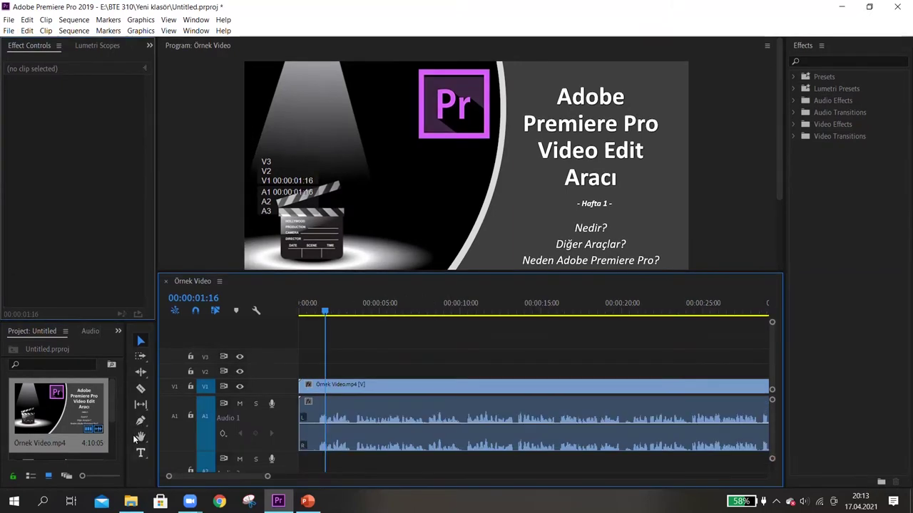
Add four volume keyframes with the Pen tool along the audio of Örnek Video.mp4, from the clip's start to about 17 seconds
left_click(140, 421)
left_click(381, 421)
left_click(389, 424)
left_click(477, 424)
left_click(570, 424)
Shape the audio's volume curve by lowering the first and third keyframes and raising the second and fourth
left_click(140, 341)
left_click_drag(308, 424, 313, 446)
left_click_drag(389, 424, 374, 413)
left_click_drag(478, 423, 478, 436)
left_click_drag(570, 424, 565, 415)
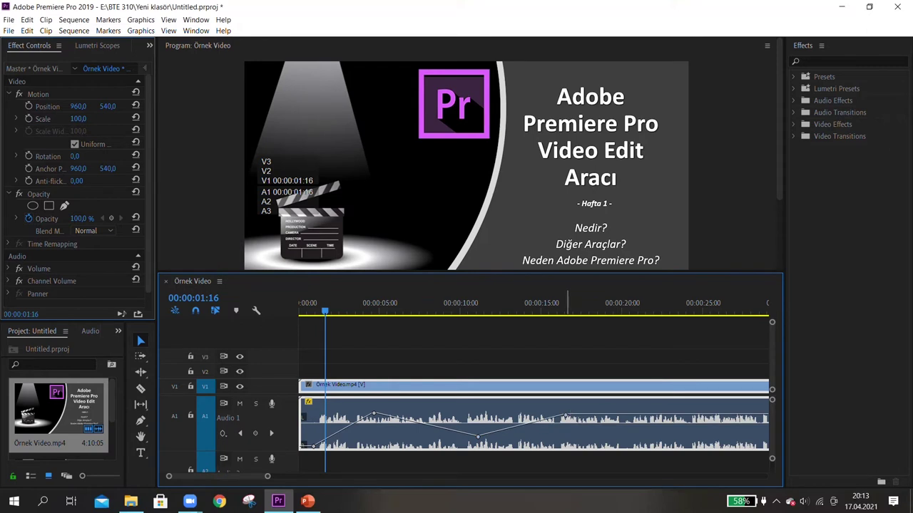
Find the DeReverb audio effect and apply it to the Örnek Video audio on track A1
left_click(605, 283)
left_click(839, 62)
type("dereverb")
left_click_drag(834, 112, 581, 397)
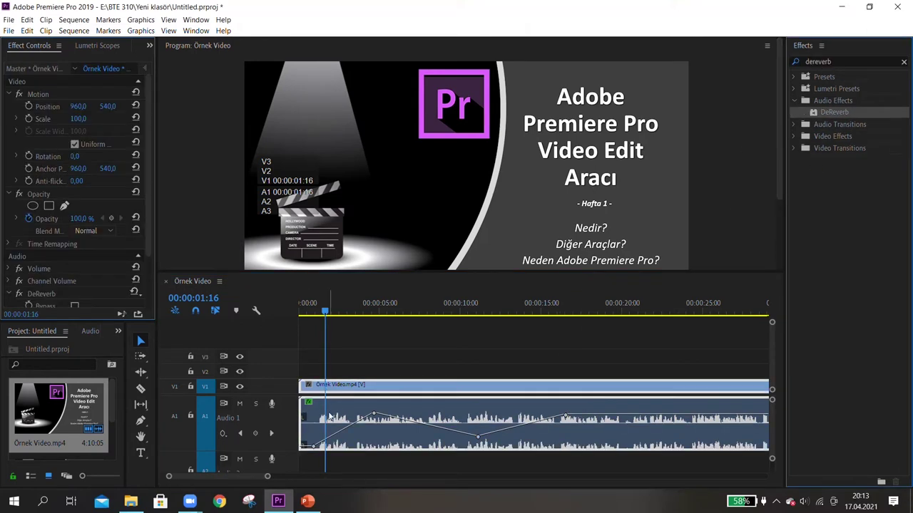
left_click(577, 338)
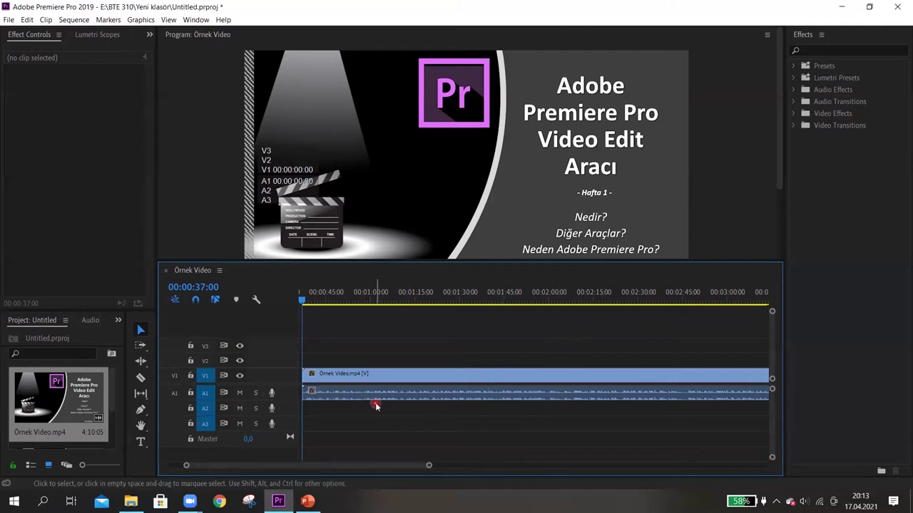
Open the Örnek Video.mp4 clip in Adobe Audition for editing and pin the floating gain control in place
right_click(347, 378)
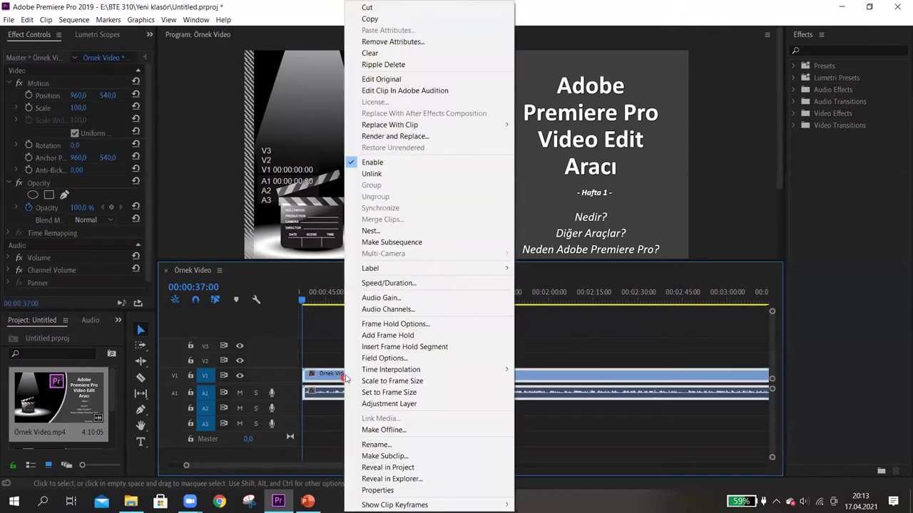
left_click(404, 91)
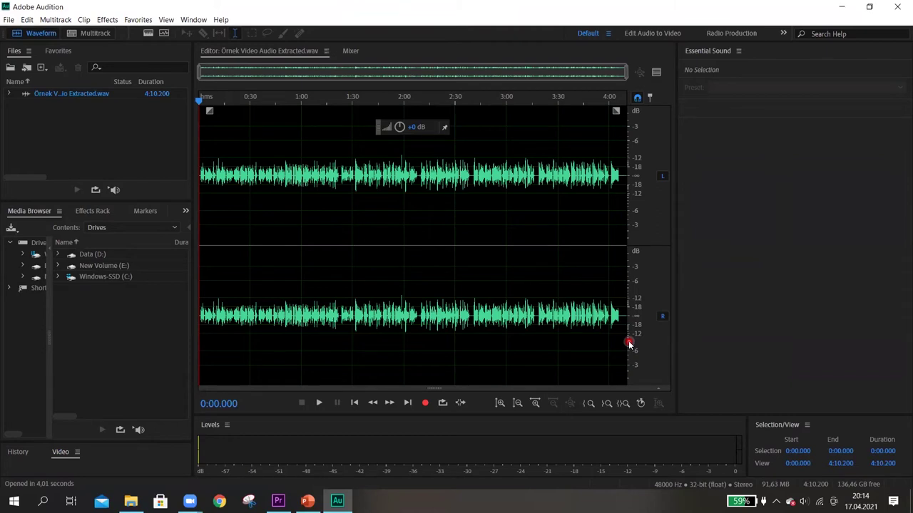
left_click(436, 130)
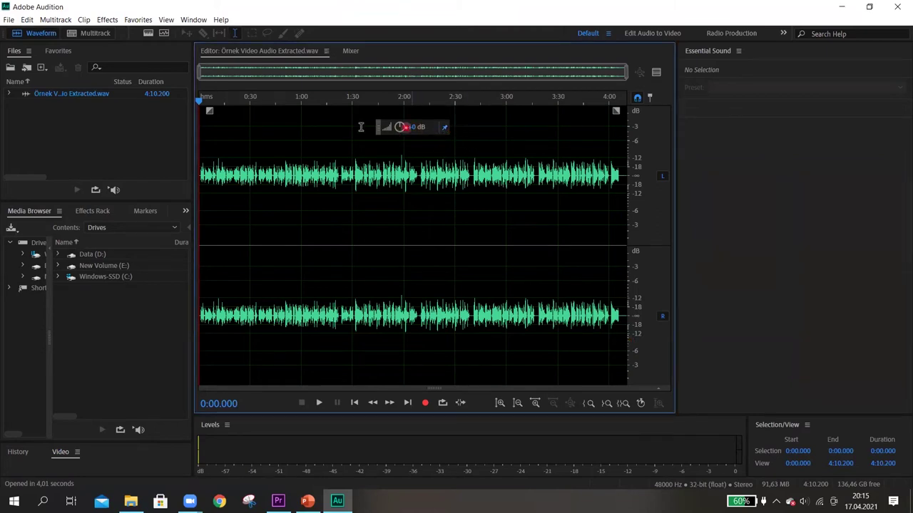
Try raising and lowering the whole recording's amplitude with the floating gain control
left_click_drag(403, 129, 428, 127)
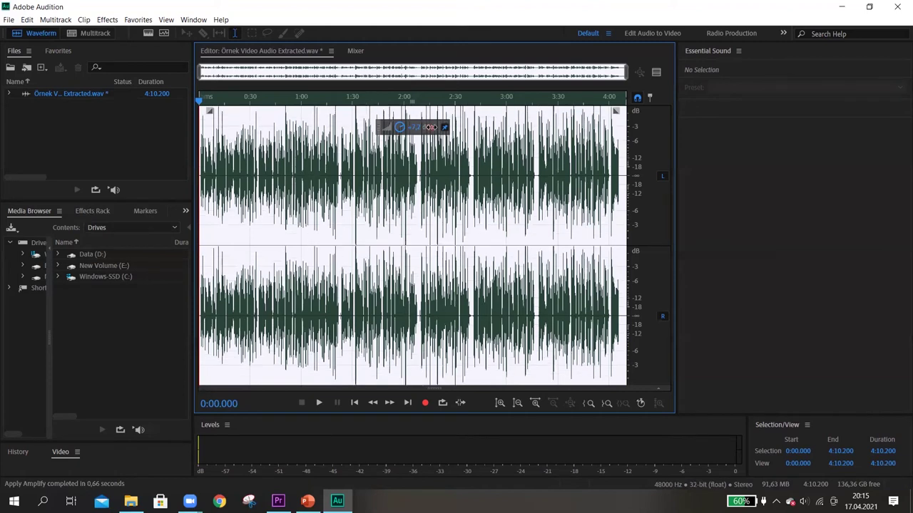
left_click_drag(431, 127, 431, 127)
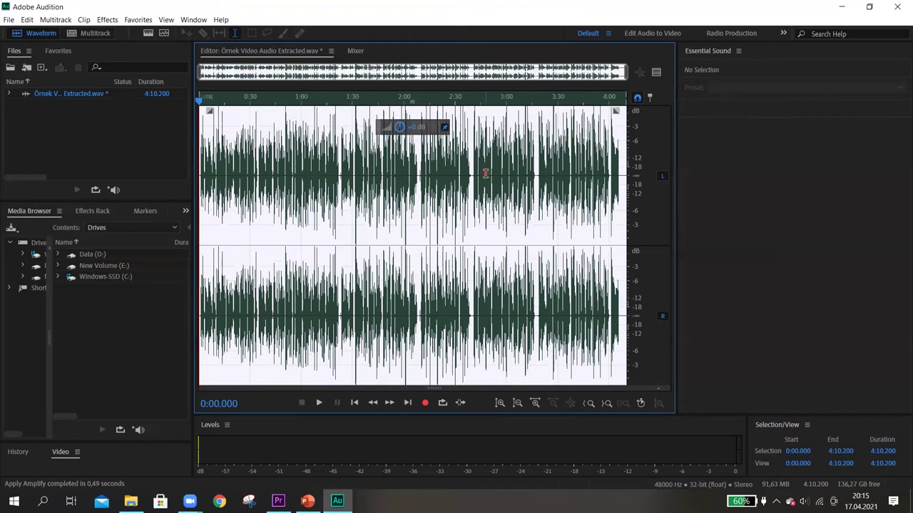
left_click(485, 175)
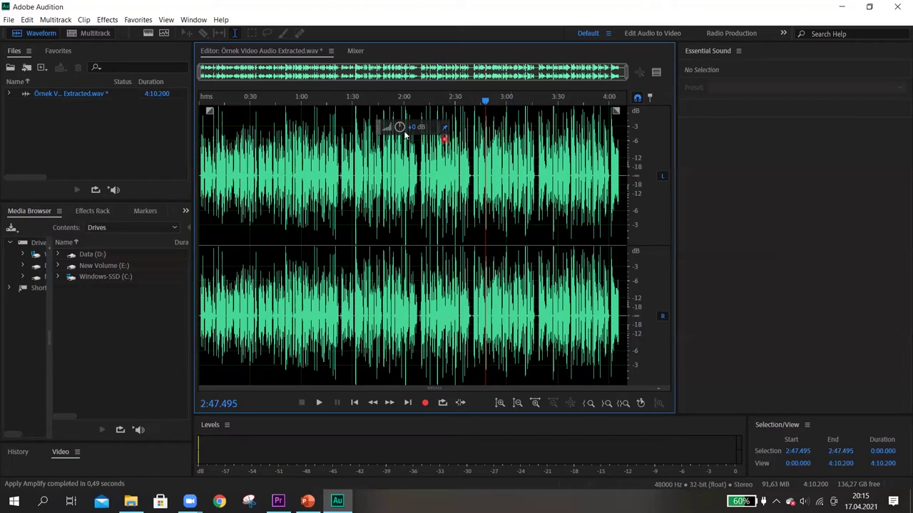
left_click_drag(398, 127, 389, 121)
left_click(681, 335)
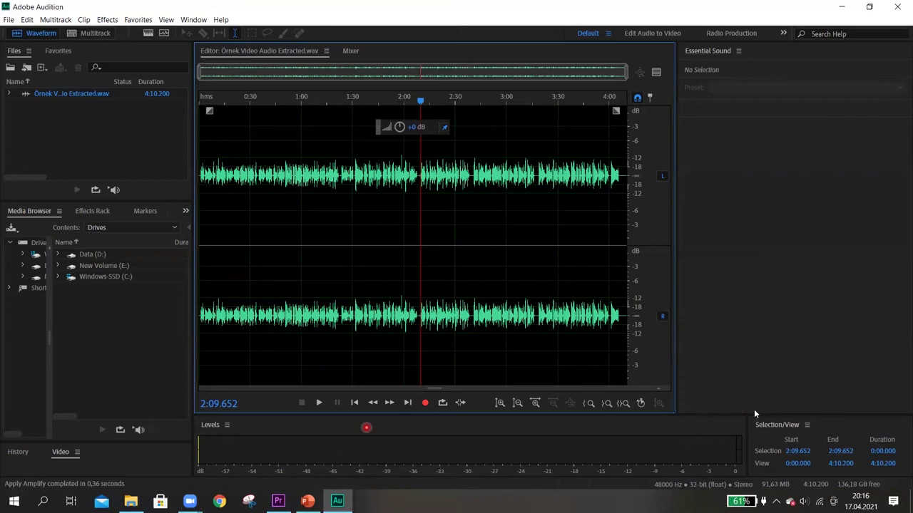
Capture a noise print from a short quiet passage around 2:33 in the recording
left_click(460, 273)
scroll(381, 253, "up", 15)
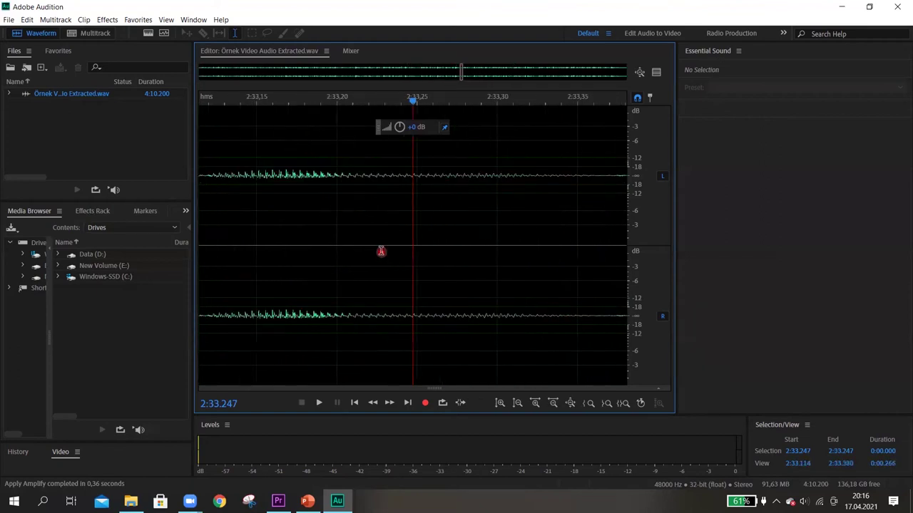
left_click_drag(283, 137, 465, 214)
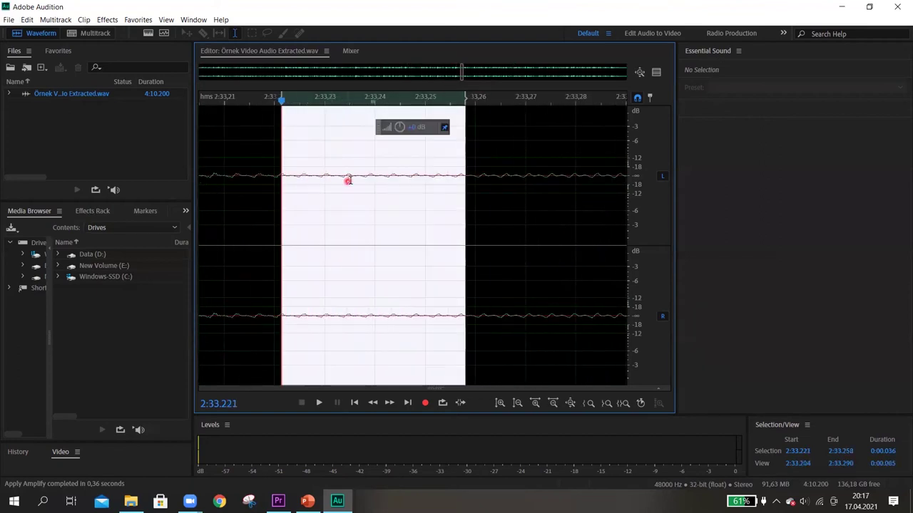
left_click(107, 19)
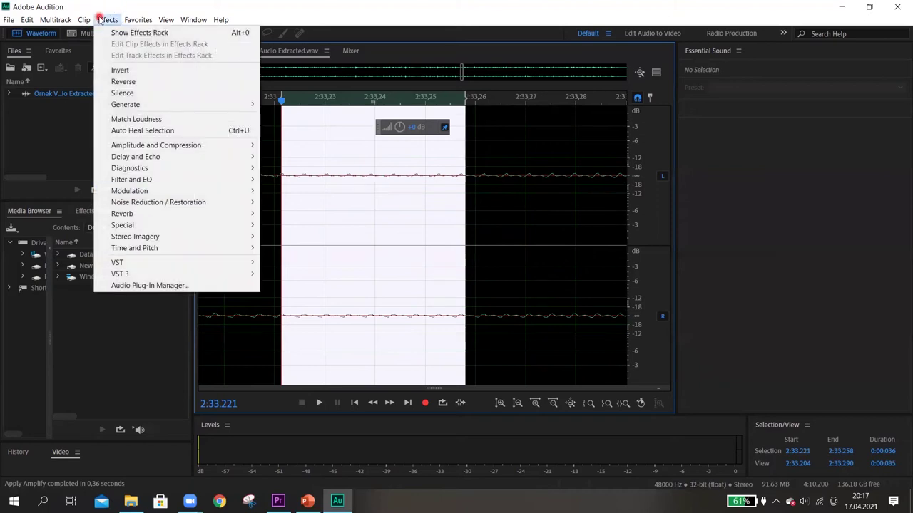
mouse_move(144, 205)
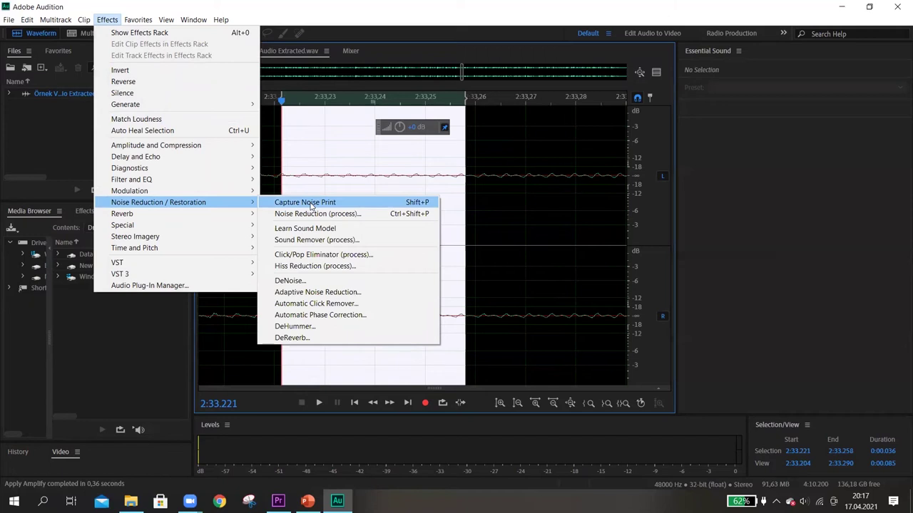
right_click(346, 180)
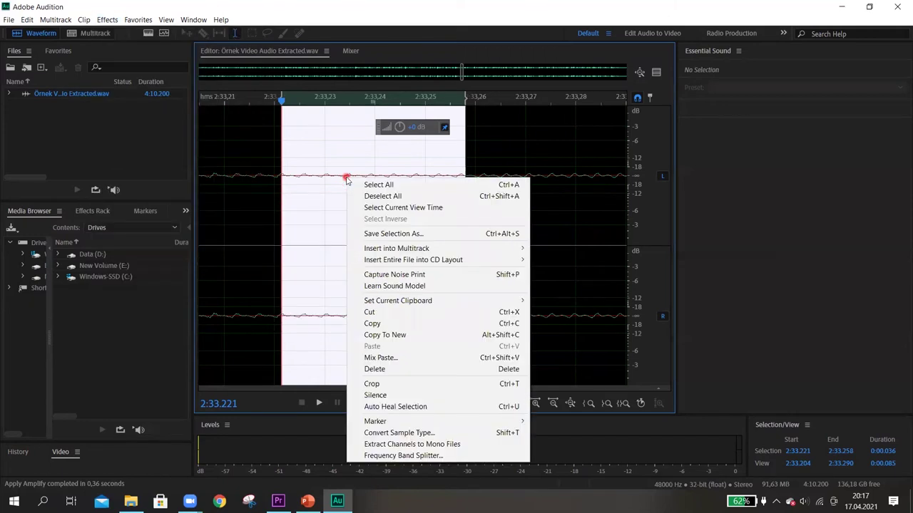
left_click(399, 277)
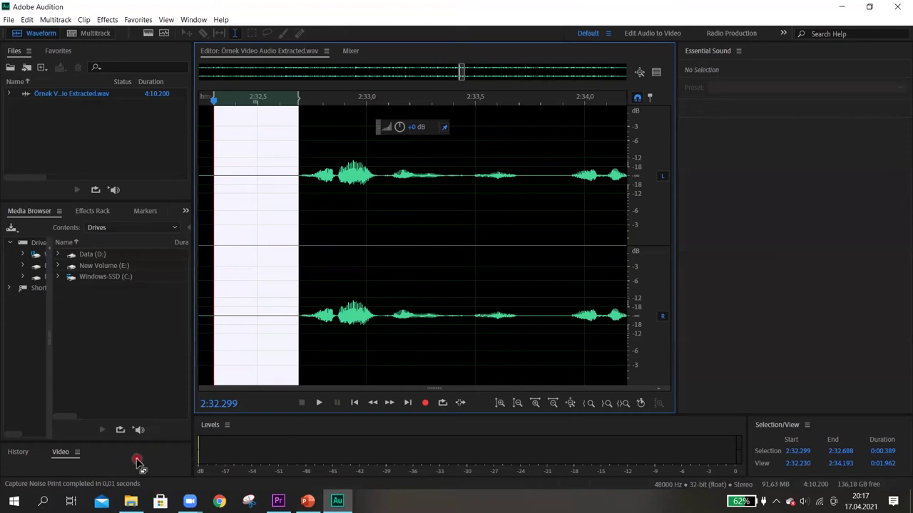
Apply Noise Reduction to the entire recording at 50% with a 16 dB reduction, and save the file
key("ctrl+a")
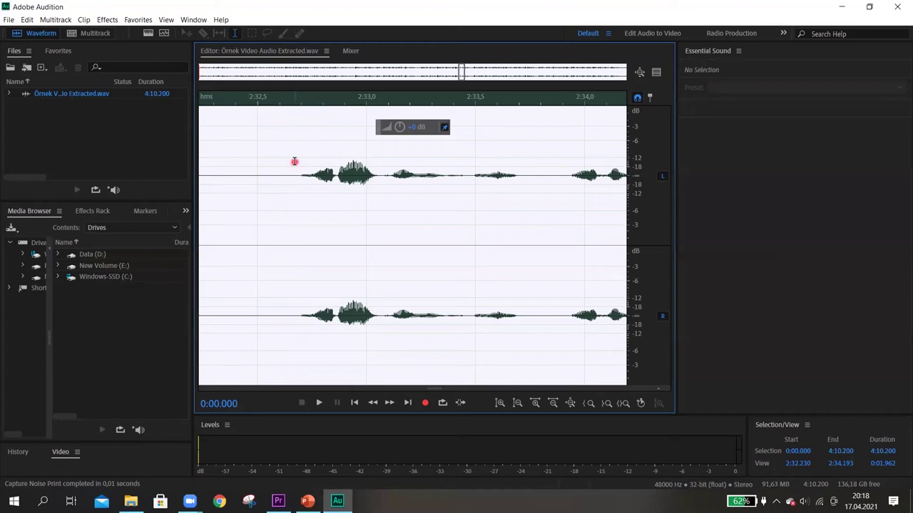
left_click(107, 19)
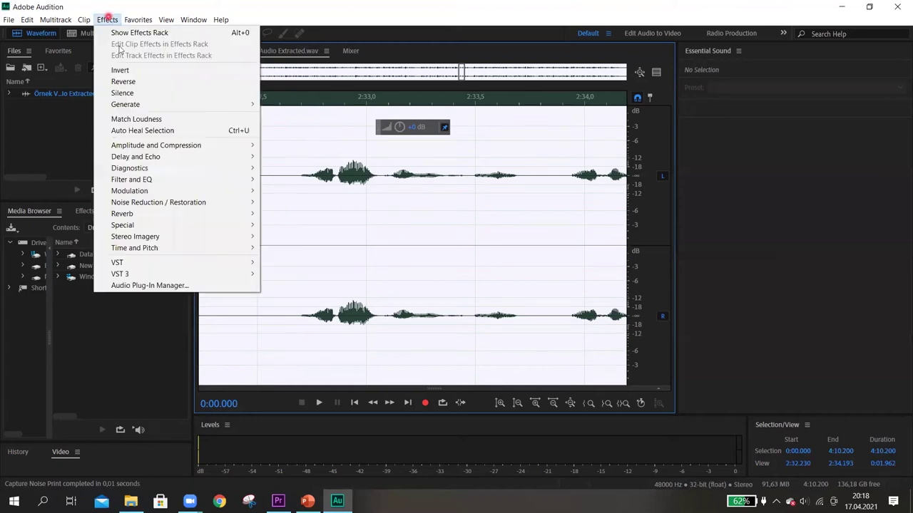
mouse_move(214, 202)
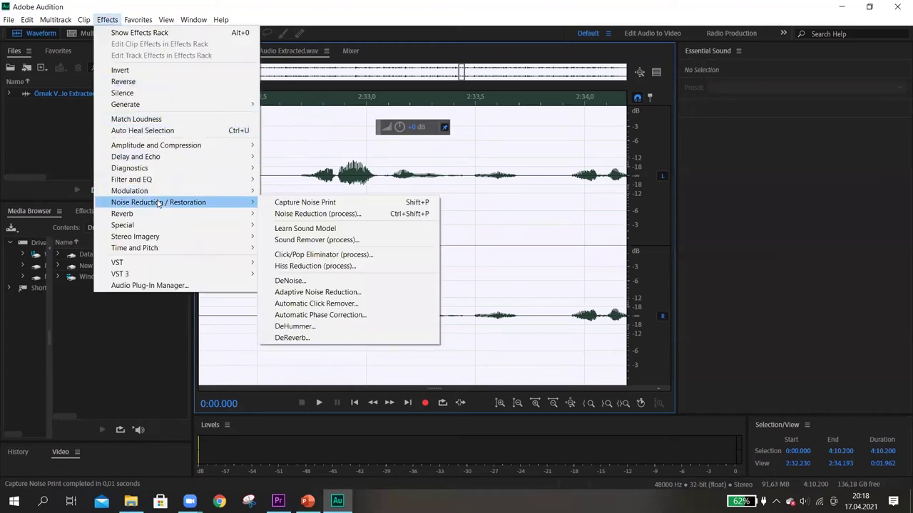
left_click(305, 214)
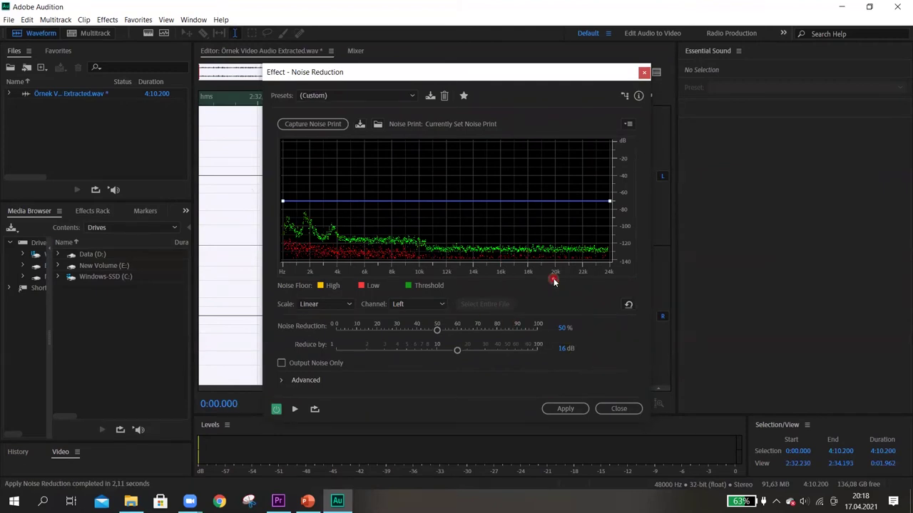
left_click(569, 410)
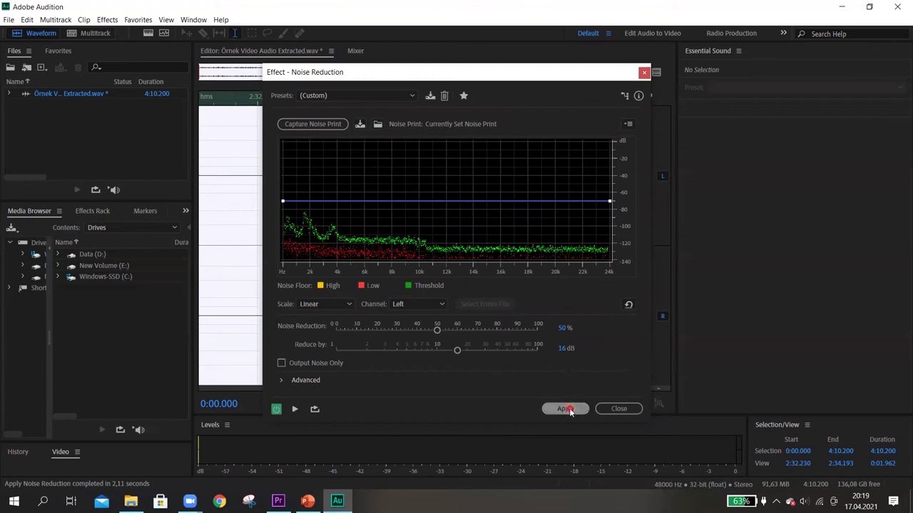
left_click(570, 410)
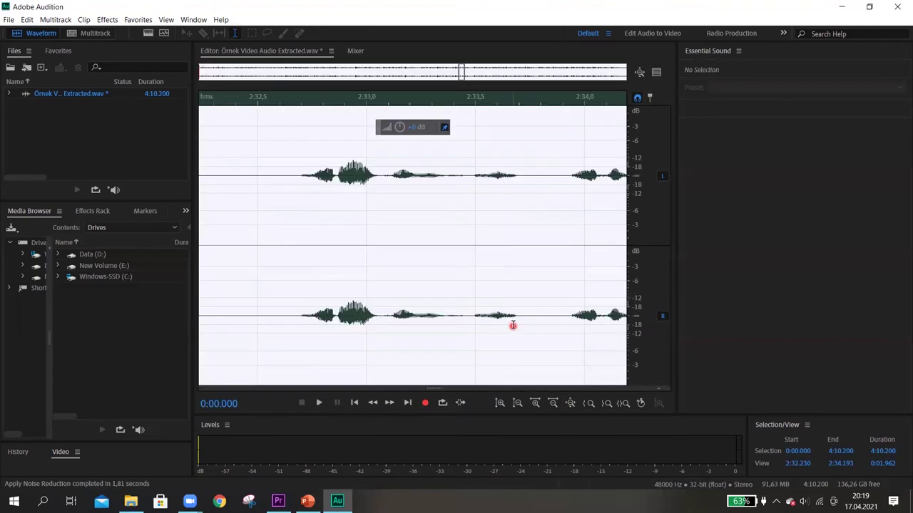
key("ctrl+s")
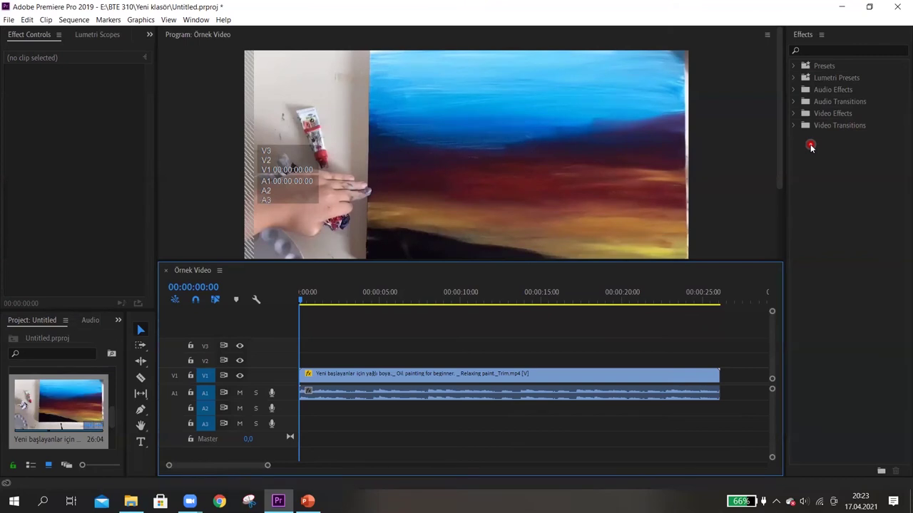
Search the effects for "color" and apply Lumetri Color to the oil painting clip on track V1
left_click(839, 49)
type("color")
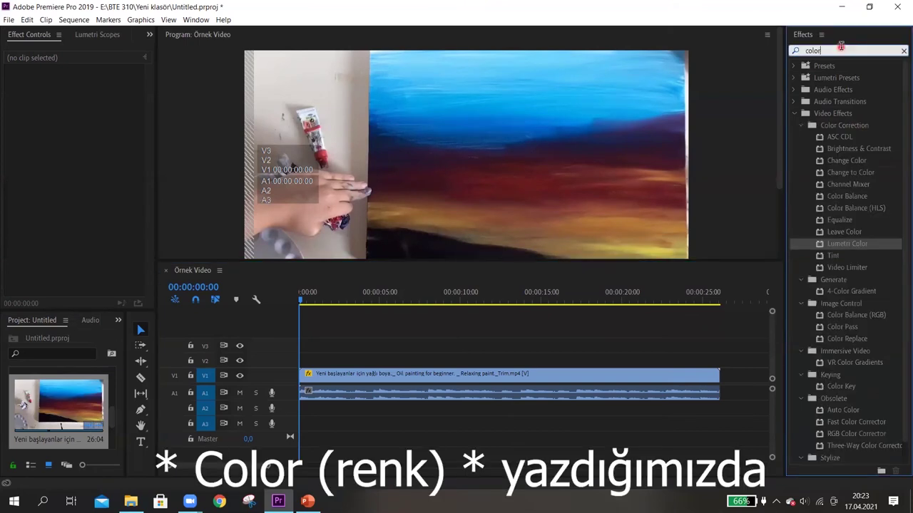
left_click(866, 332)
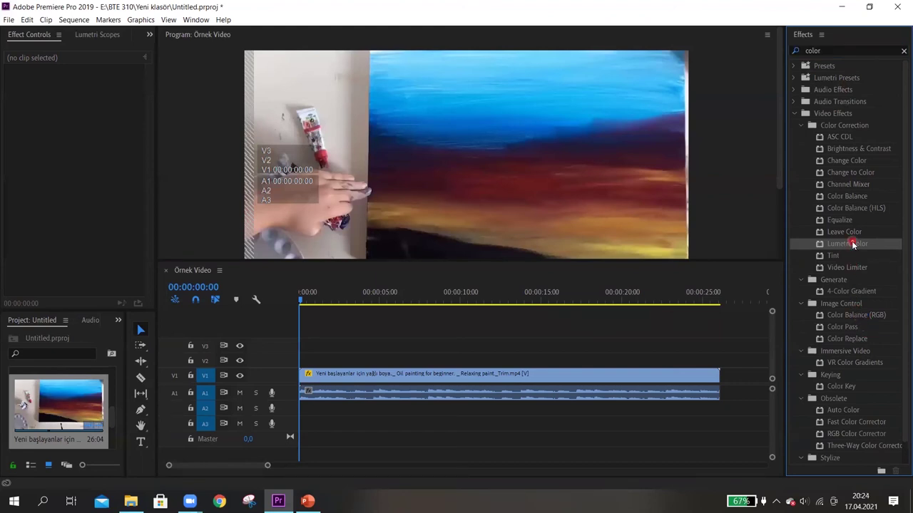
left_click_drag(847, 244, 483, 373)
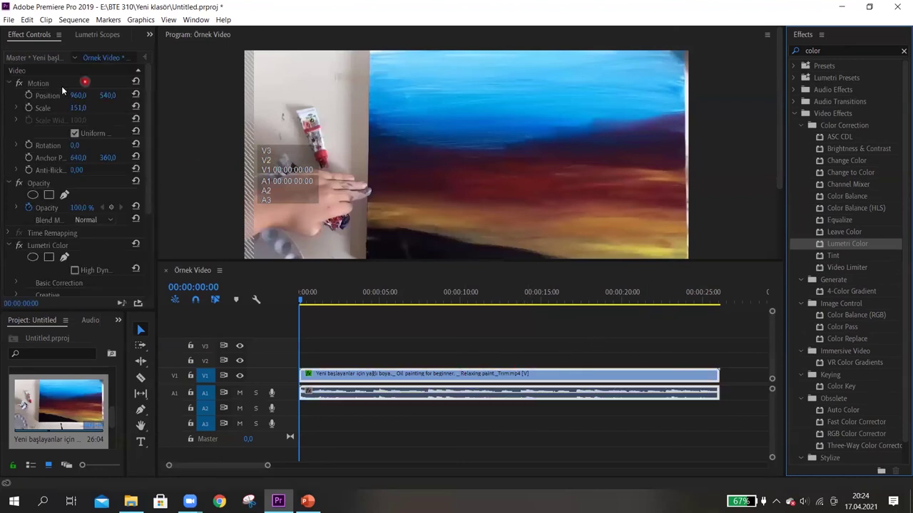
Try Lumetri Color's Basic Correction on the clip by raising Whites to 99 and lowering Blacks, and undo the changes
scroll(61, 217, "down", 3)
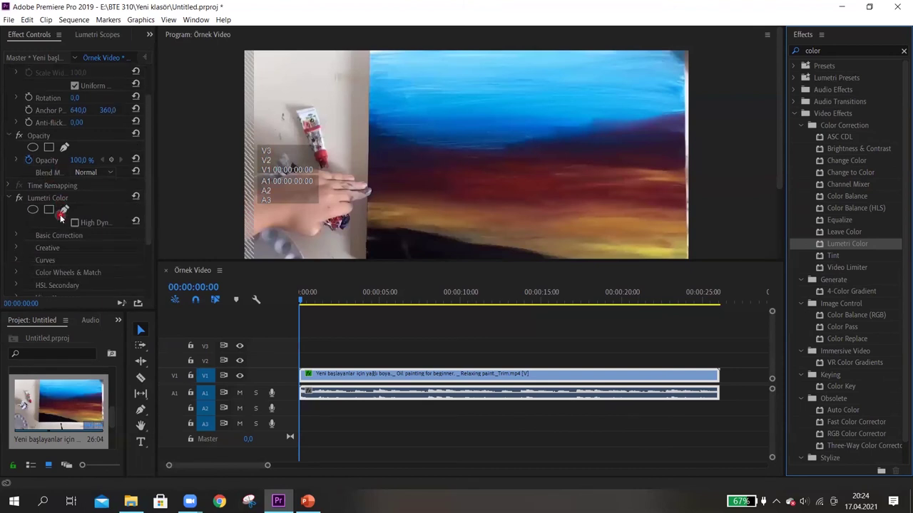
left_click(39, 235)
scroll(43, 242, "down", 4)
scroll(43, 242, "down", 1)
mouse_move(75, 155)
left_mouse_down()
mouse_move(126, 154)
mouse_move(75, 155)
left_mouse_up()
mouse_move(75, 205)
left_mouse_down()
mouse_move(191, 220)
mouse_move(73, 217)
left_mouse_up()
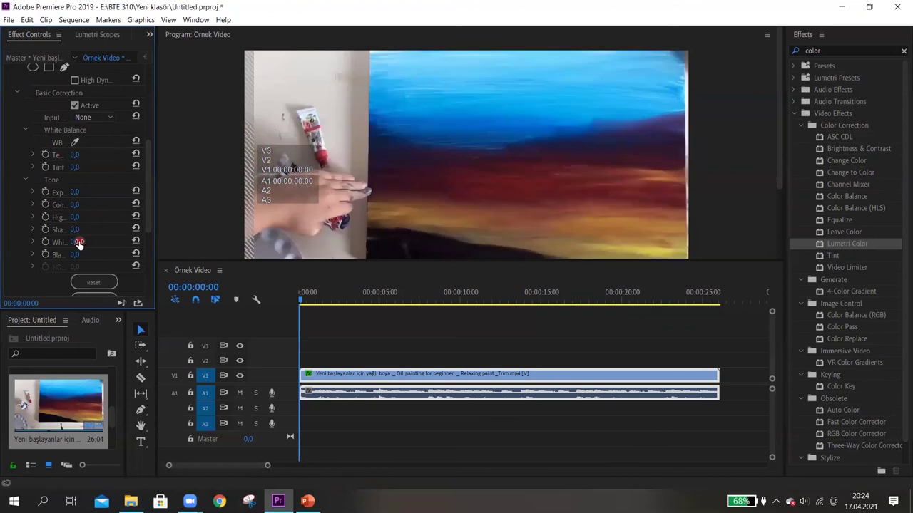
left_click_drag(75, 242, 138, 244)
left_click_drag(85, 254, 19, 255)
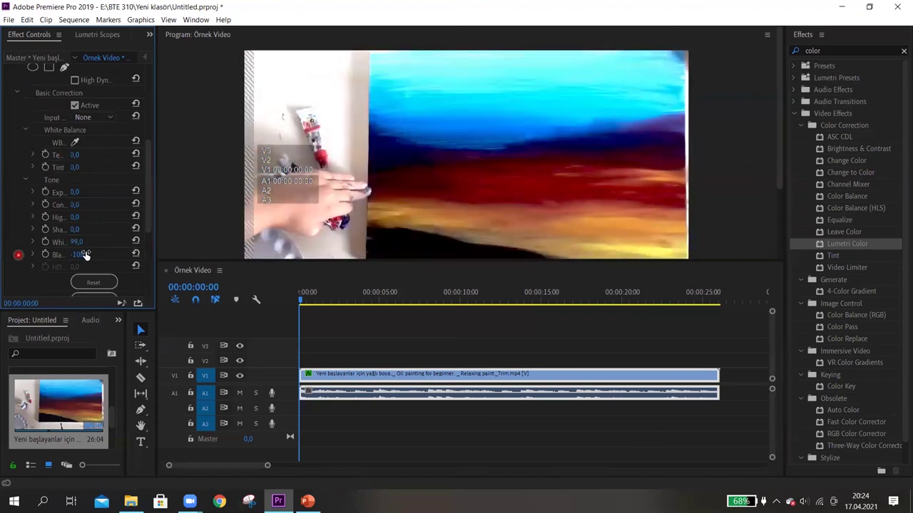
left_click_drag(86, 253, 91, 251)
key("ctrl+z")
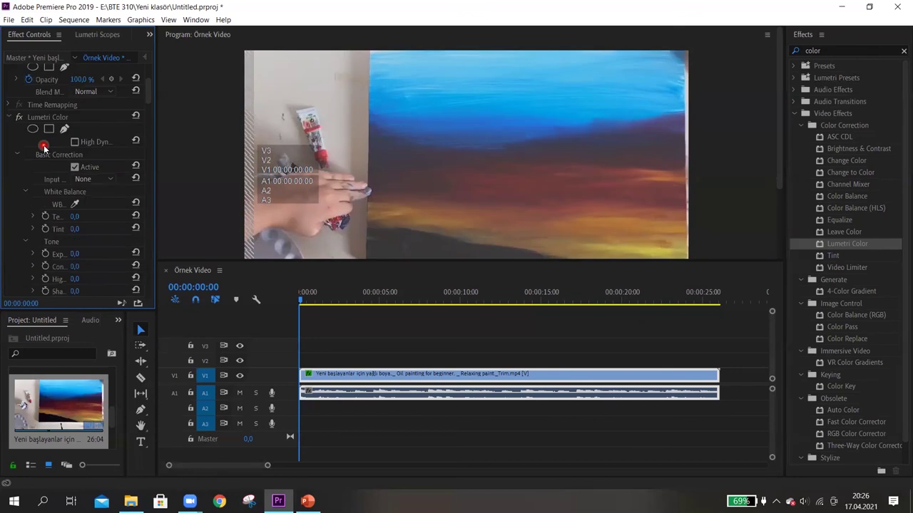
Tint the clip's highlights toward red and add a shadow tint in Lumetri Color's Creative adjustments
scroll(44, 147, "down", 10)
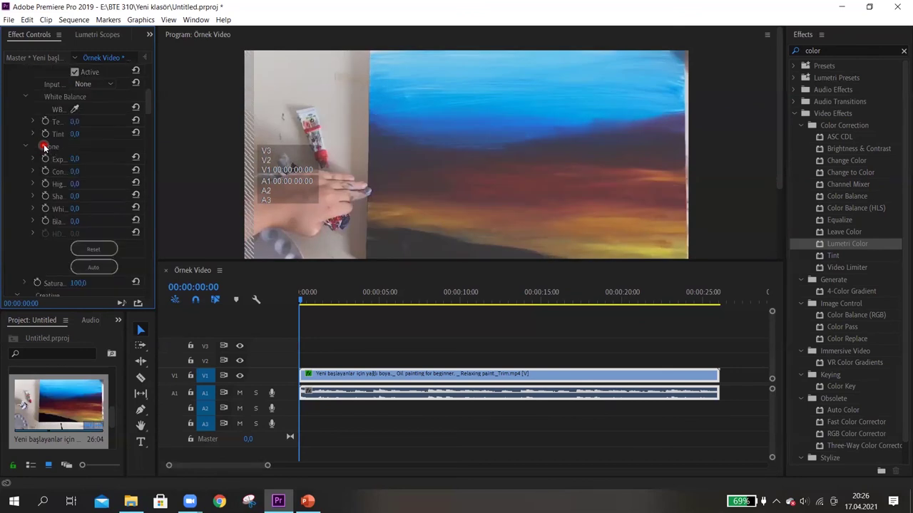
scroll(44, 147, "down", 2)
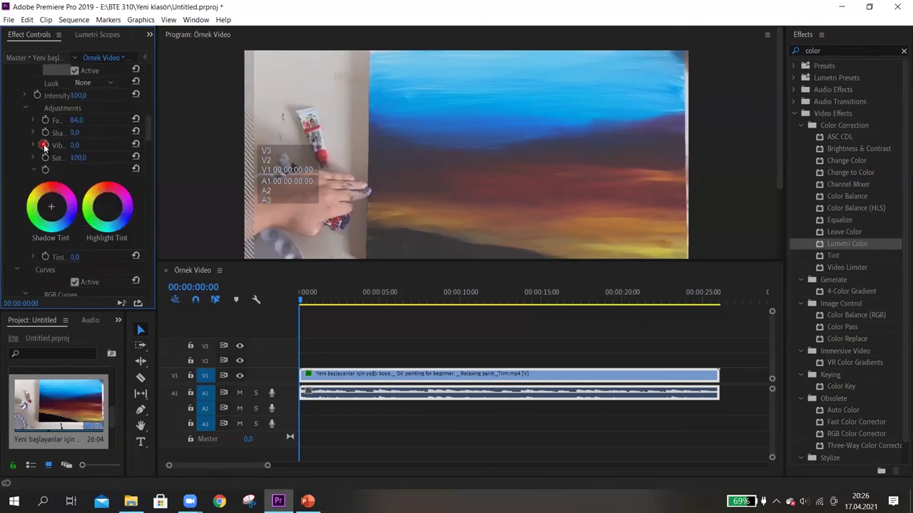
left_click(107, 197)
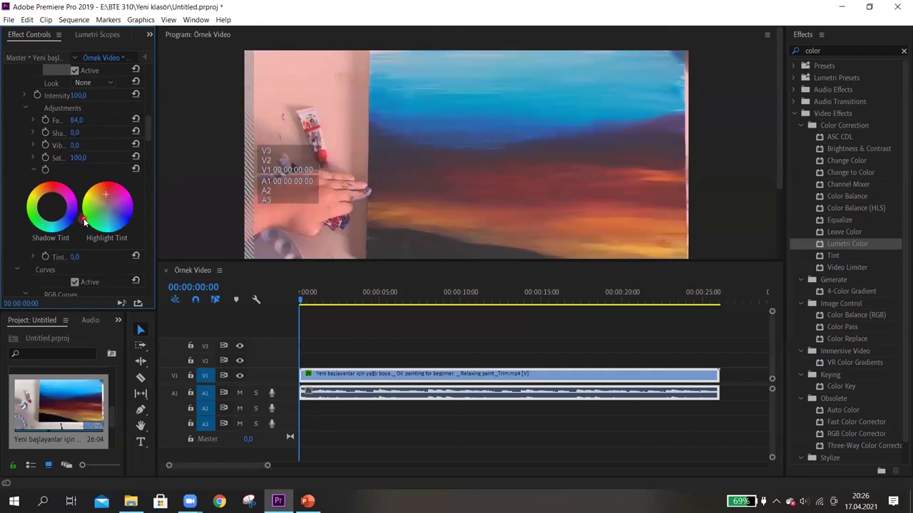
mouse_move(84, 223)
left_mouse_down()
mouse_move(58, 236)
mouse_move(29, 202)
mouse_move(82, 234)
mouse_move(81, 219)
left_mouse_up()
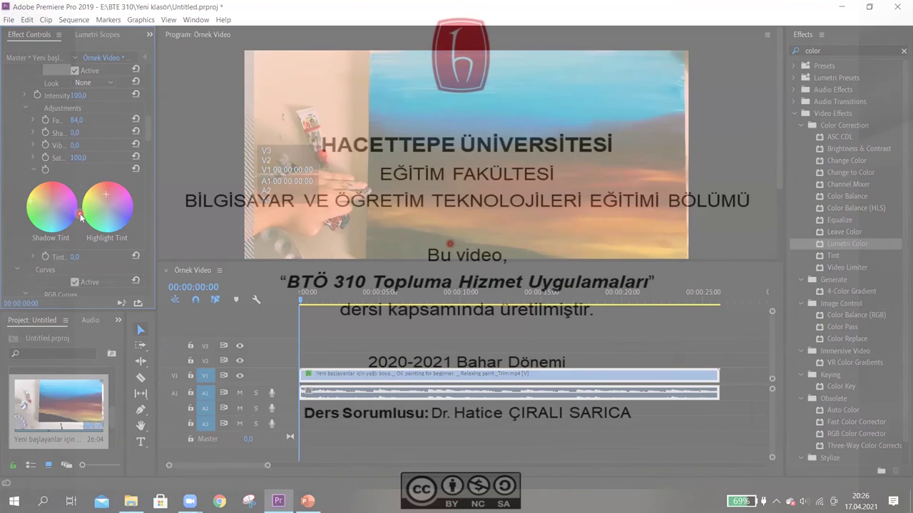